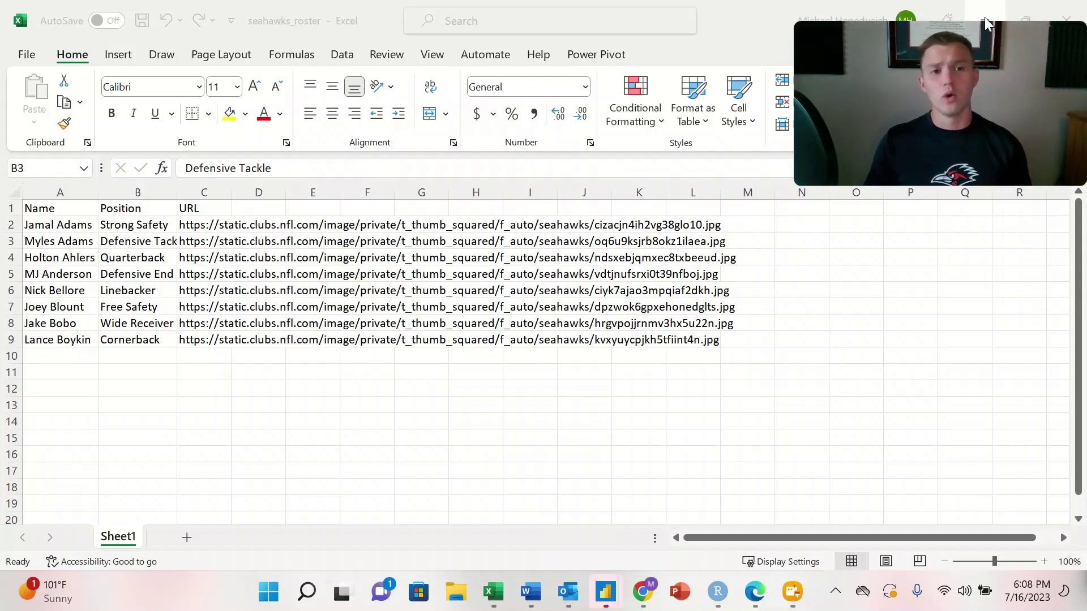
- Minimize the seahawks_roster workbook to reveal the internal readiness data
{"action": "left_click", "coordinate": [985, 23]}
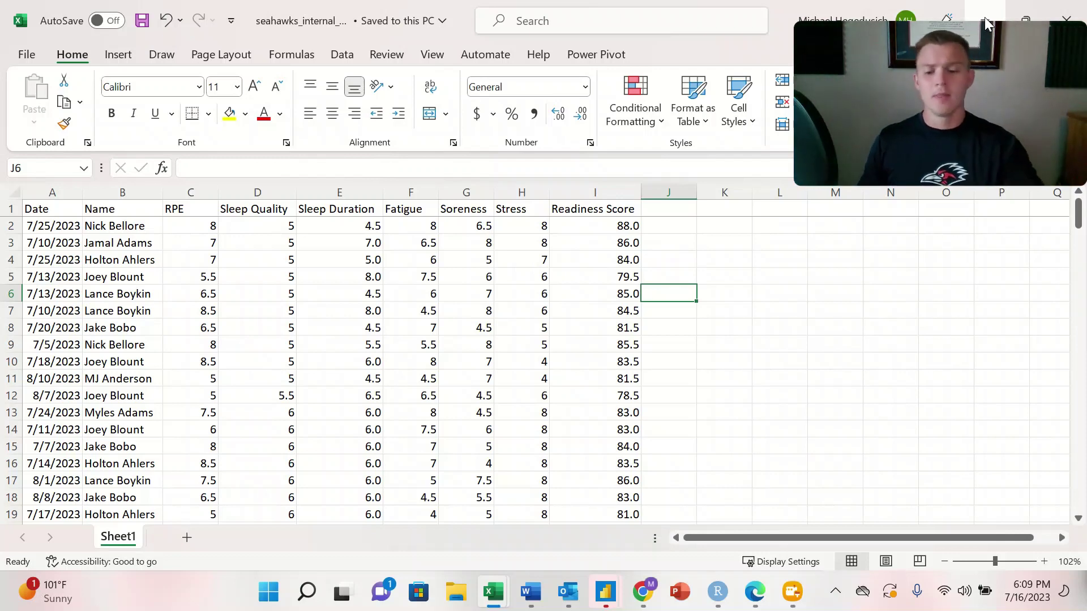
- Minimize the internal workbook, review the seahawks_data GPS sheet, then minimize Excel
{"action": "left_click", "coordinate": [985, 23]}
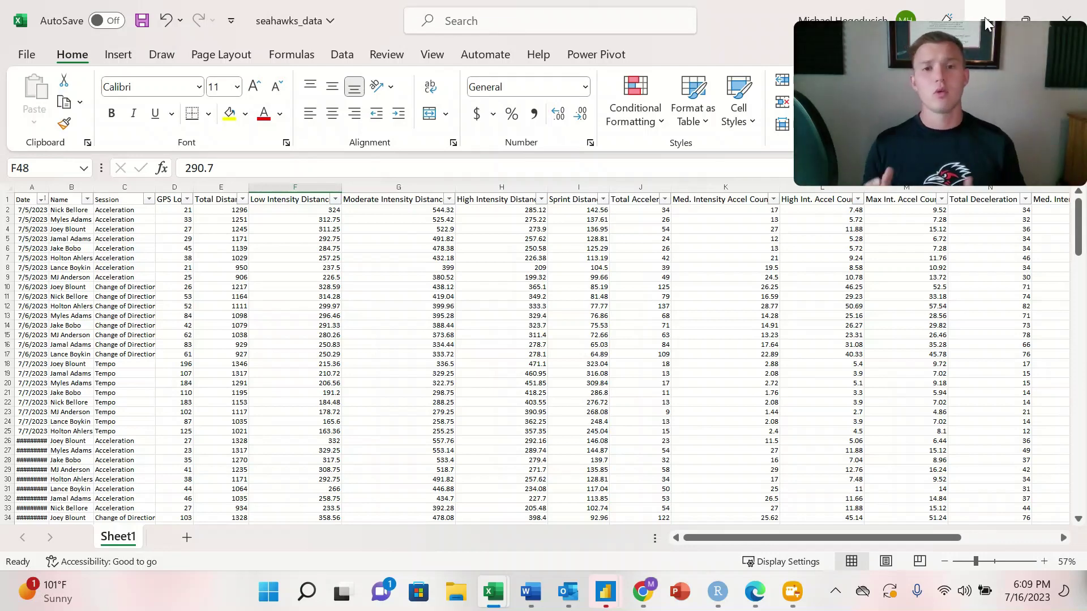
{"action": "left_click", "coordinate": [985, 20]}
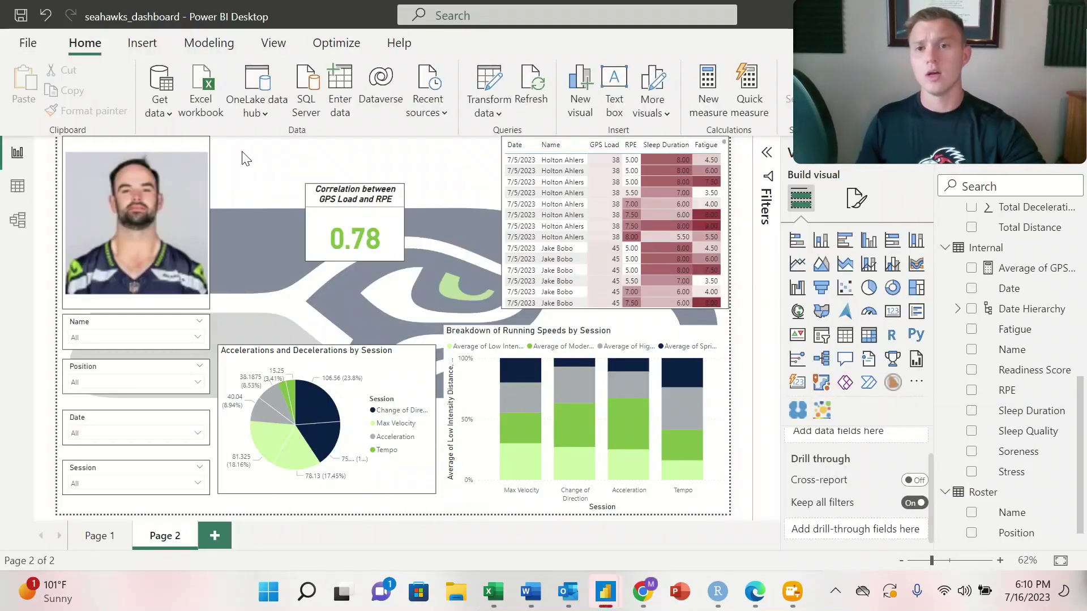
- Import Sheet1 from seahawks_internal_data.xlsx into the model
{"action": "left_click", "coordinate": [211, 118]}
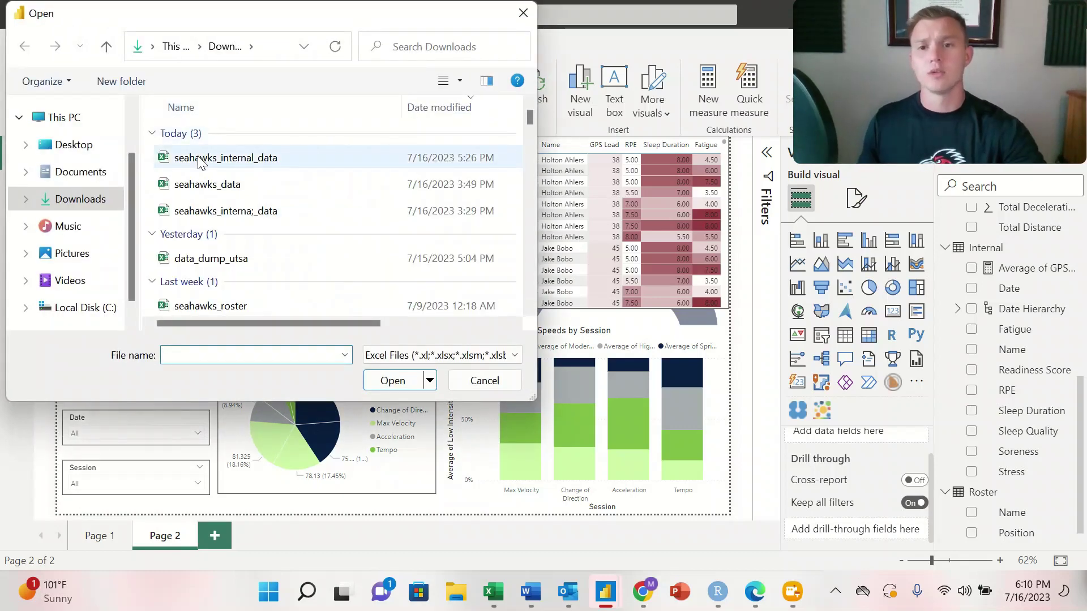
{"action": "double_click", "coordinate": [199, 160]}
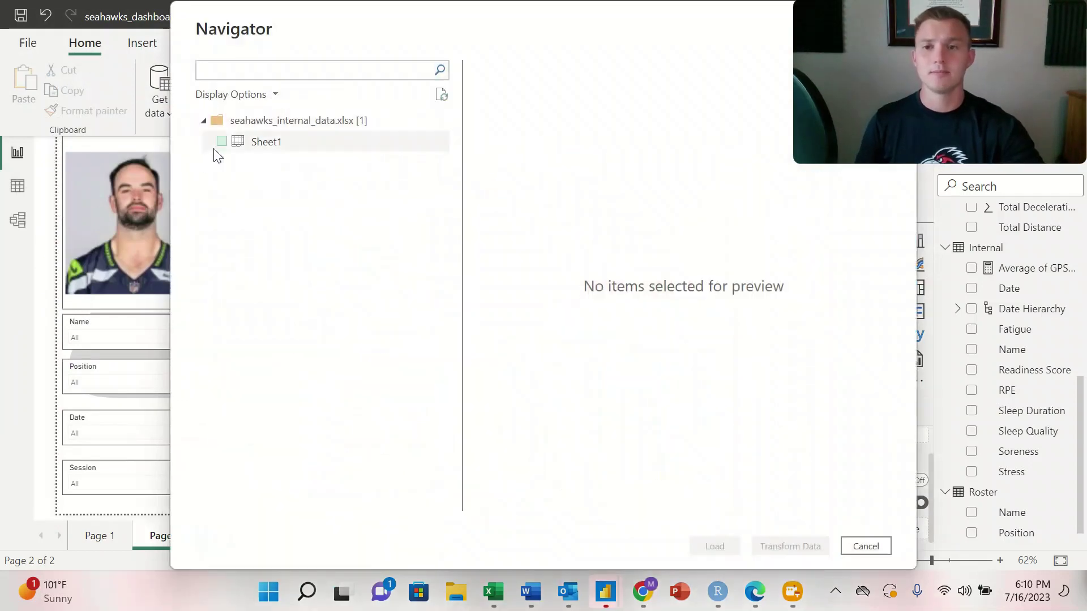
{"action": "left_click", "coordinate": [221, 141]}
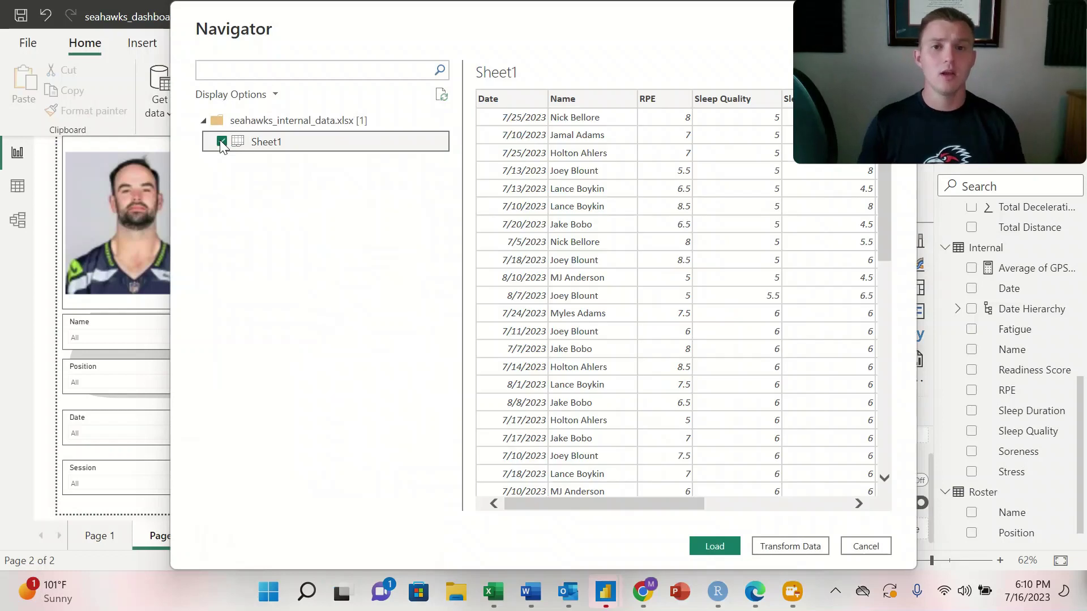
{"action": "scroll", "coordinate": [603, 221], "scroll_direction": "right", "scroll_amount": 5}
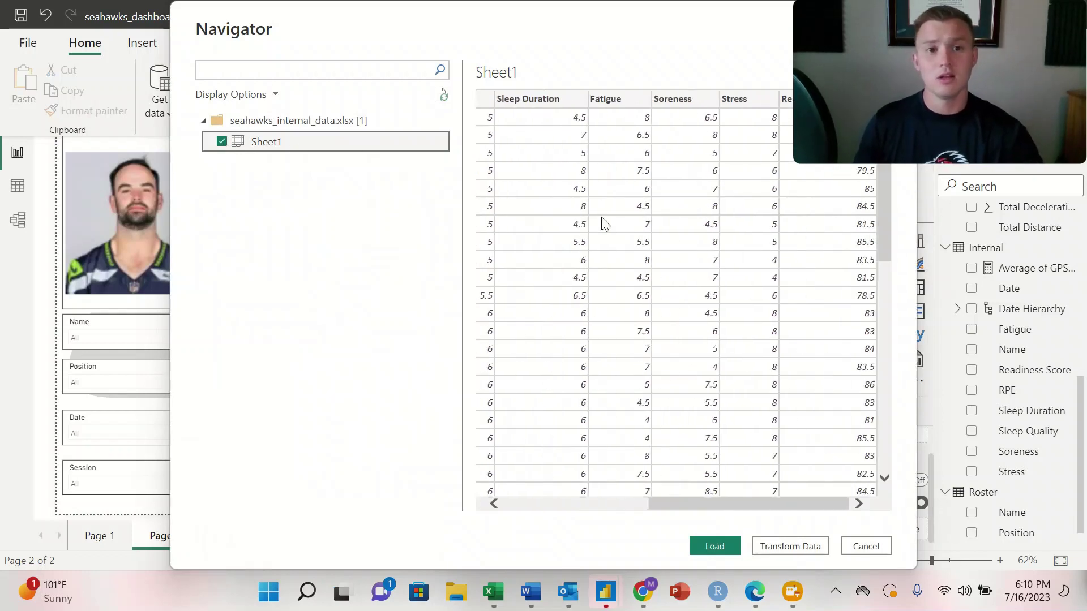
{"action": "left_click", "coordinate": [697, 546]}
{"action": "left_click", "coordinate": [17, 221]}
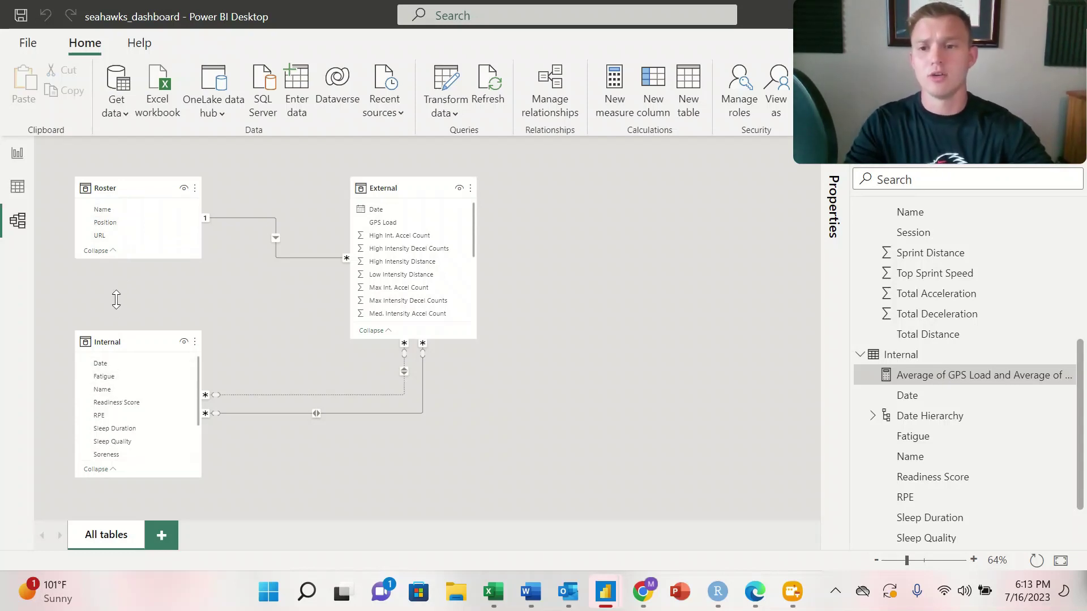
- Relate Roster's Name column to Internal's Name column in Model view
{"action": "left_click_drag", "start_coordinate": [112, 211], "coordinate": [110, 389]}
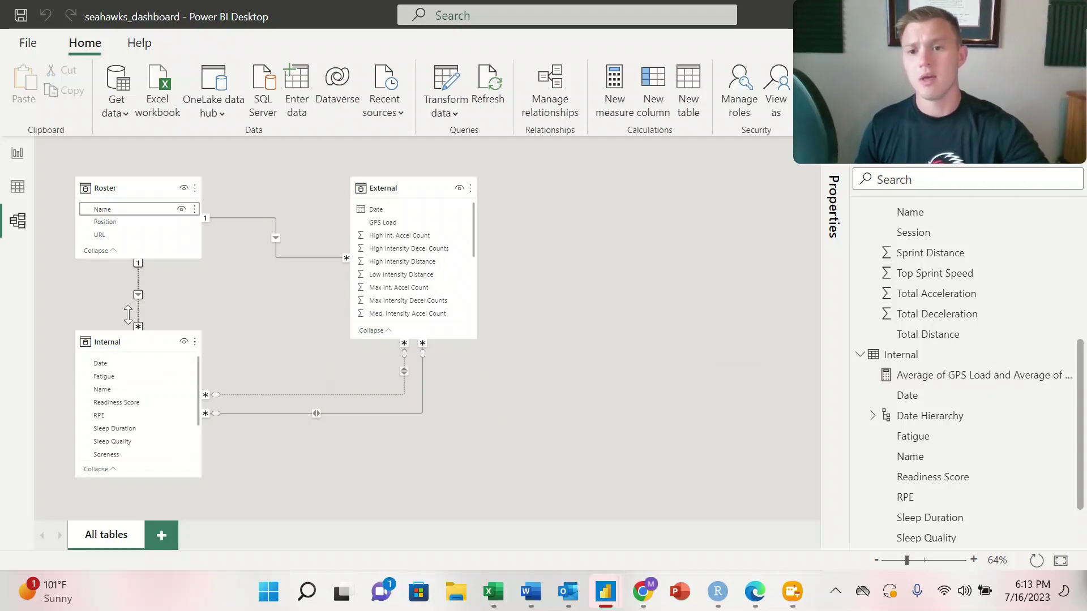
- Set the Roster–Internal relationship cardinality to Many to many (*:*)
{"action": "right_click", "coordinate": [139, 298]}
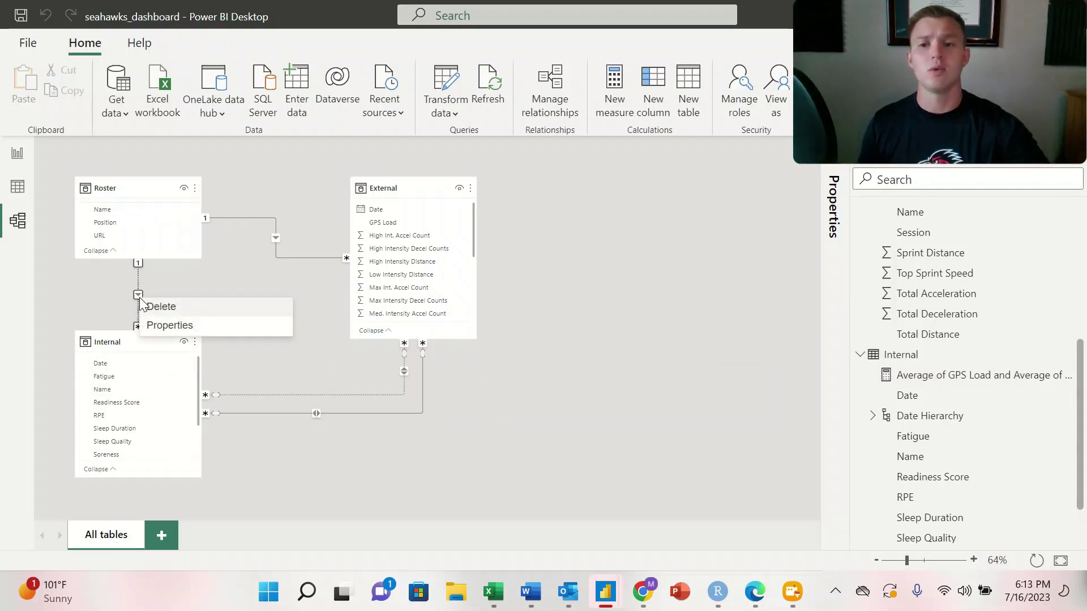
{"action": "left_click", "coordinate": [150, 326]}
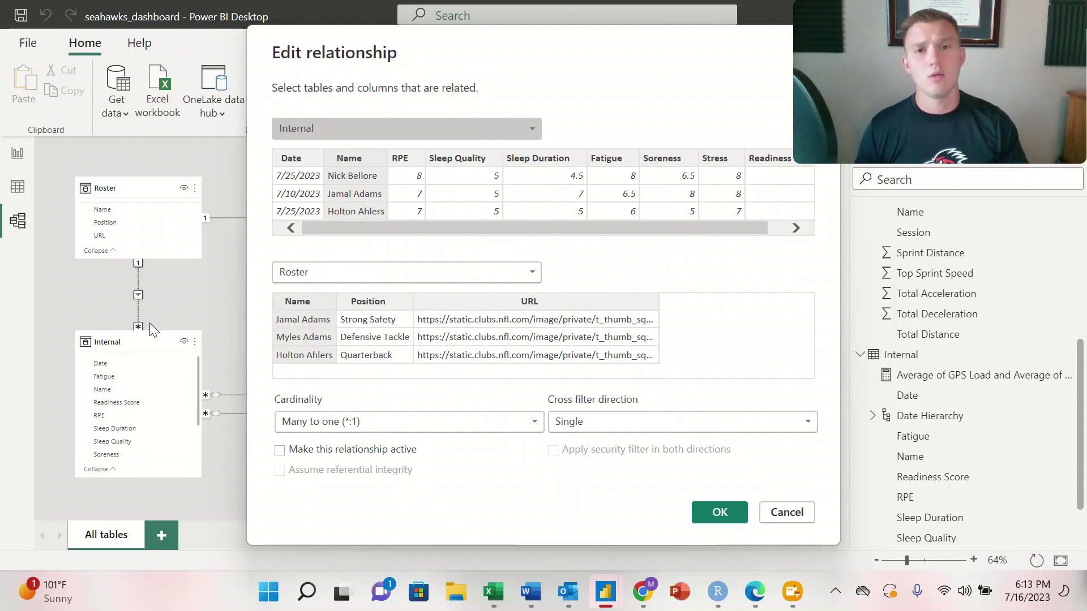
{"action": "left_click", "coordinate": [289, 423]}
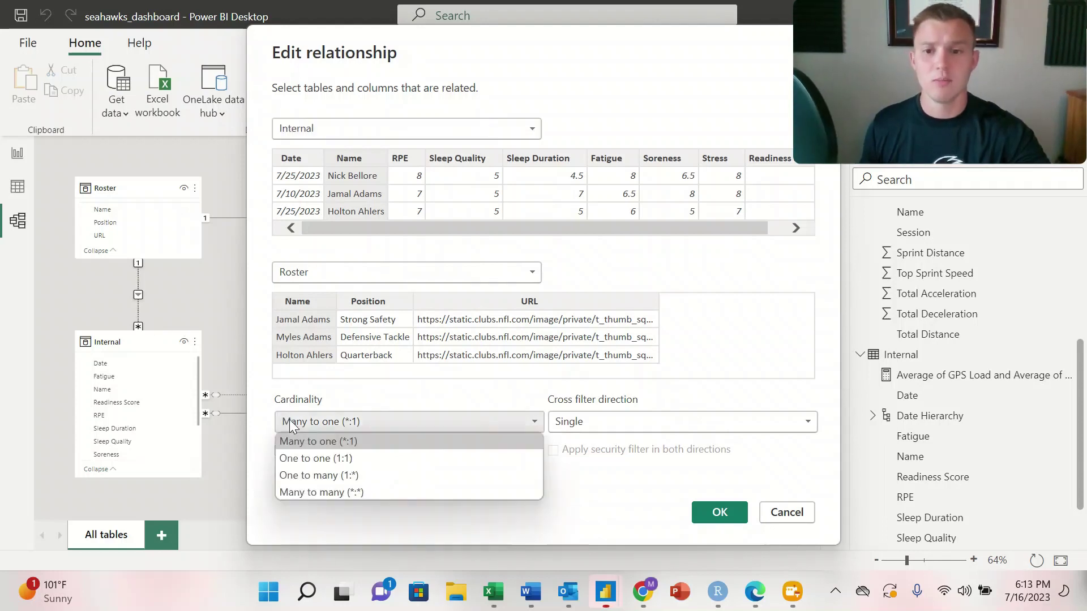
{"action": "left_click", "coordinate": [315, 491]}
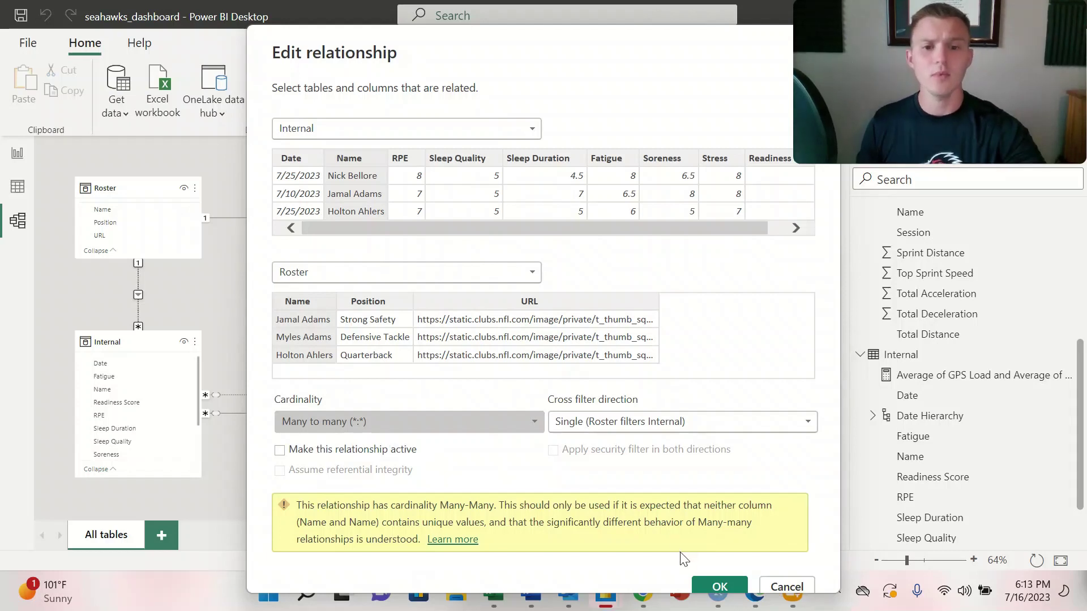
{"action": "left_click", "coordinate": [715, 586]}
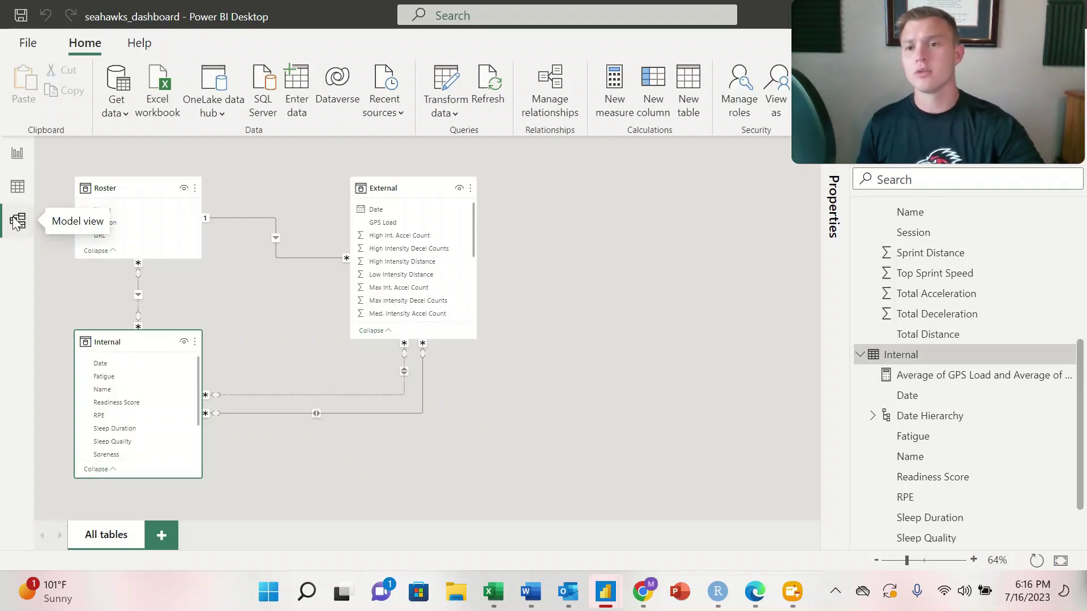
- Start a new quick measure using the Correlation coefficient calculation
{"action": "left_click", "coordinate": [18, 188]}
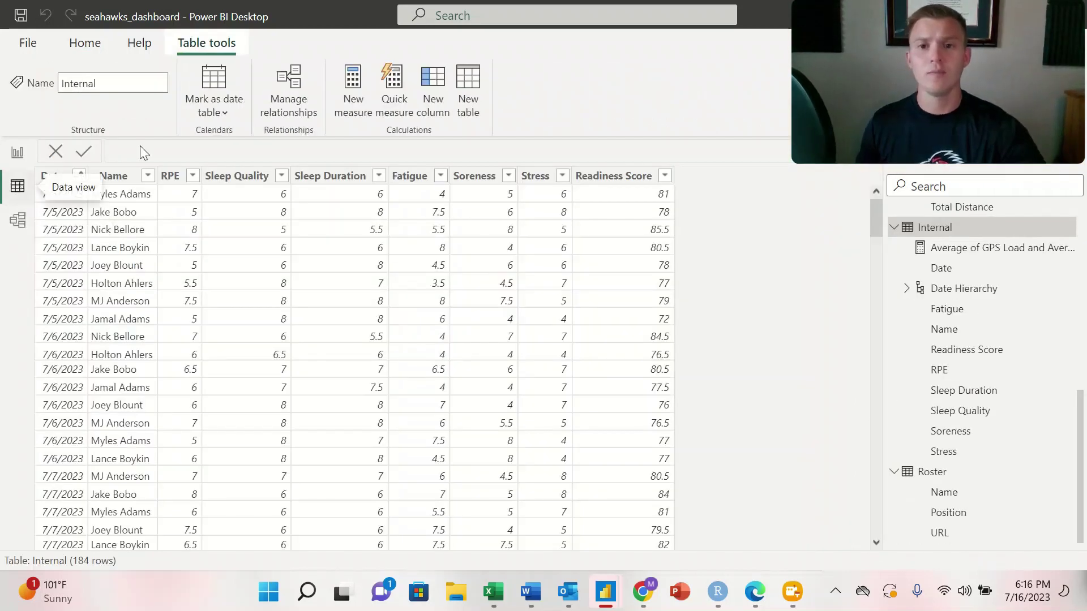
{"action": "left_click", "coordinate": [387, 106]}
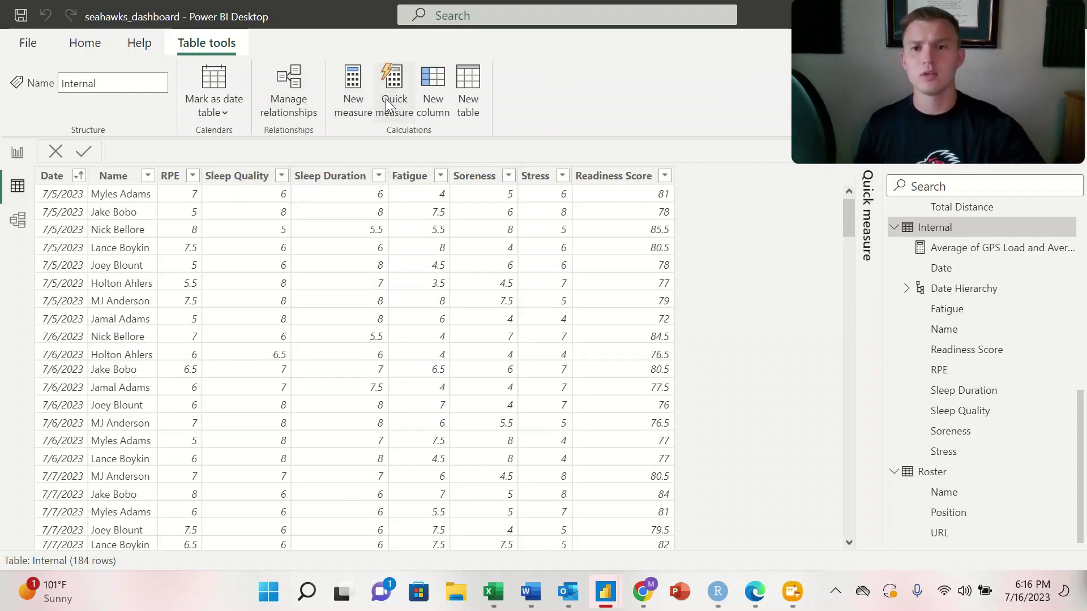
{"action": "left_click", "coordinate": [868, 218]}
{"action": "left_click", "coordinate": [689, 290]}
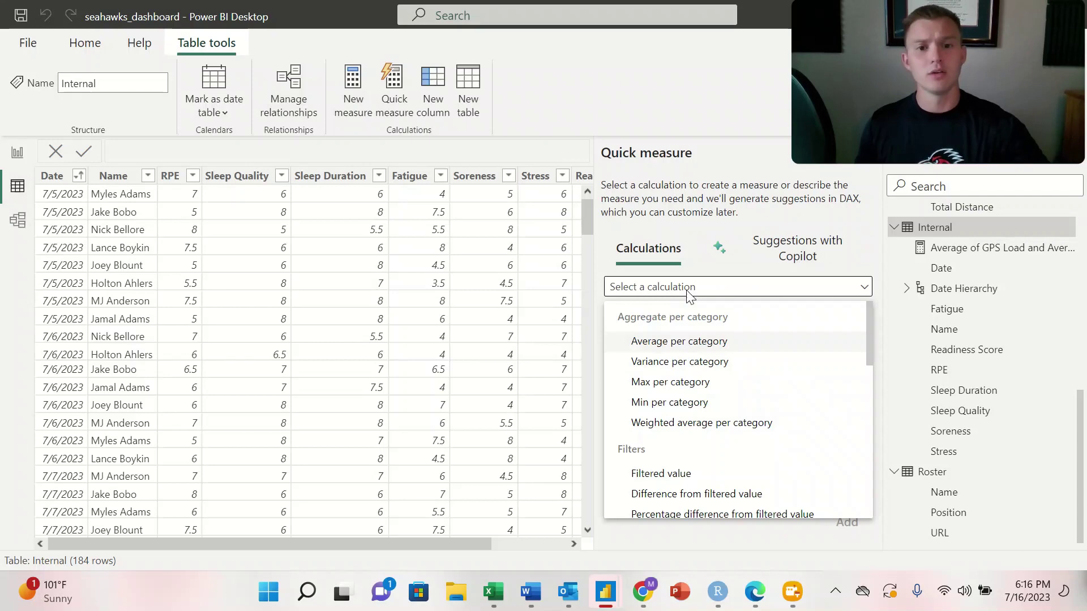
{"action": "scroll", "coordinate": [690, 375], "scroll_direction": "down", "scroll_amount": 5}
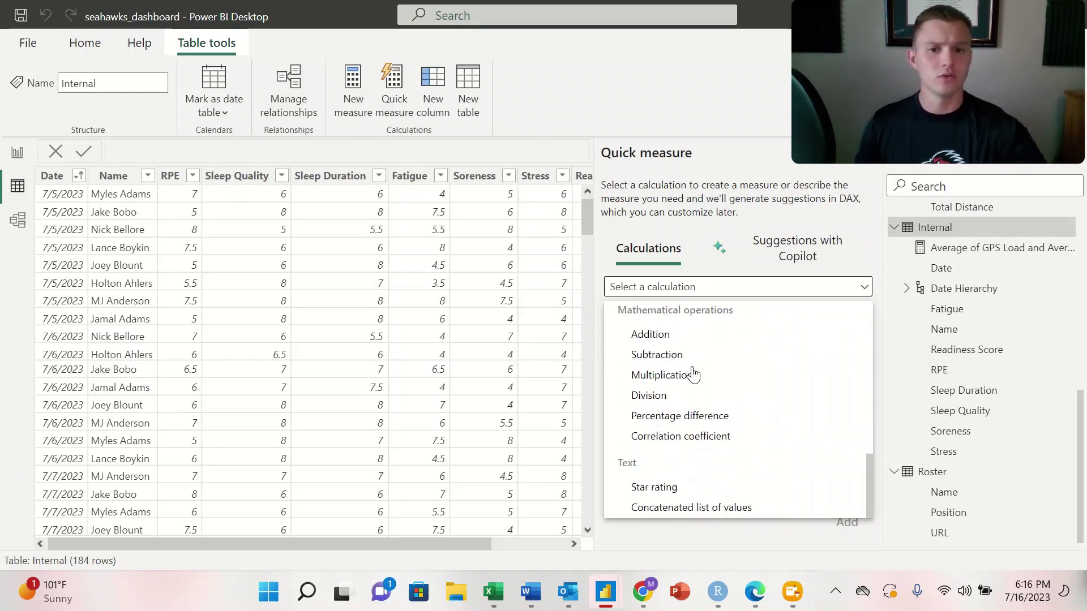
{"action": "left_click", "coordinate": [663, 437]}
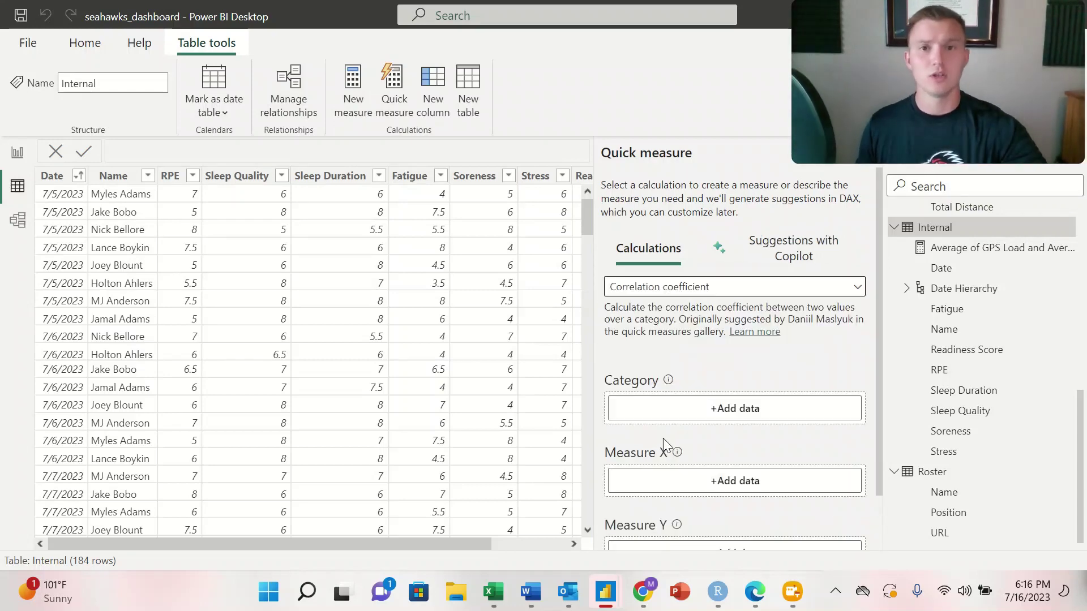
- Use Internal Date as the Category and Internal RPE as Measure X
{"action": "left_click", "coordinate": [688, 418]}
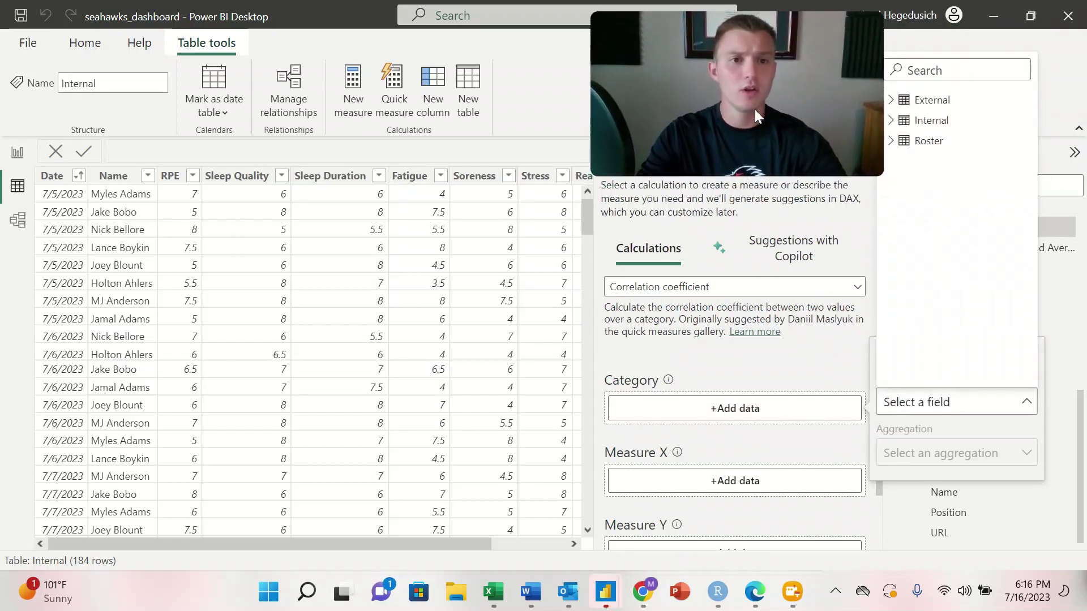
{"action": "left_click", "coordinate": [891, 120]}
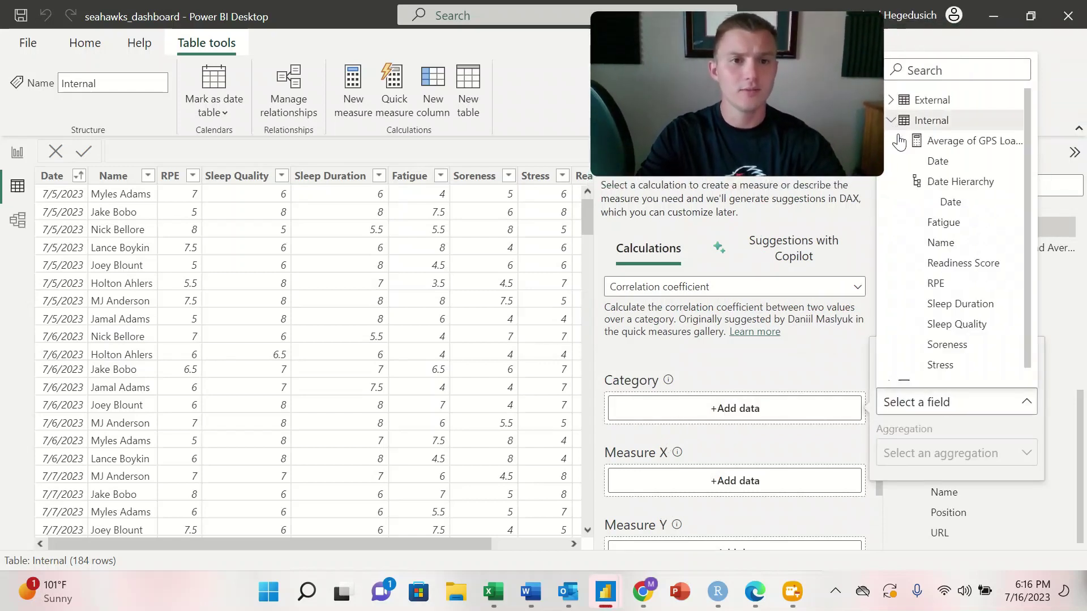
{"action": "left_click", "coordinate": [940, 163]}
{"action": "left_click", "coordinate": [722, 481]}
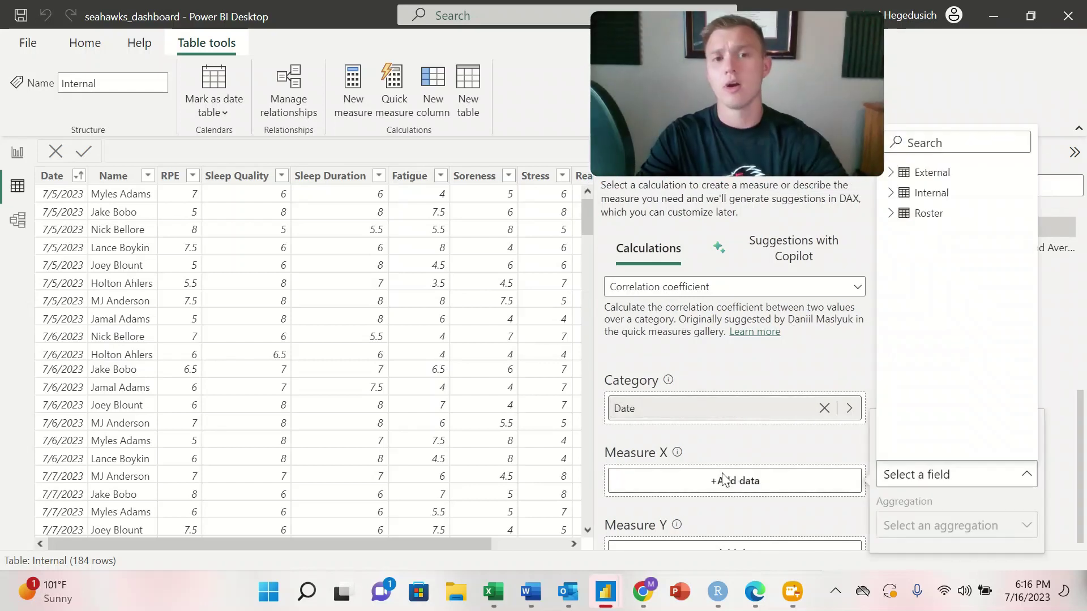
{"action": "left_click", "coordinate": [890, 192]}
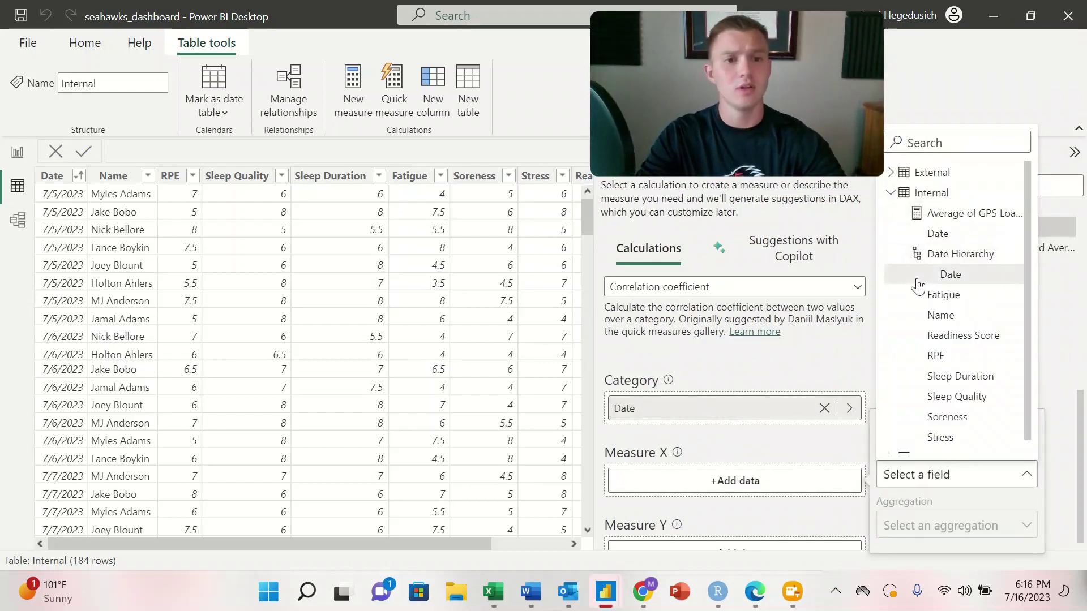
{"action": "left_click", "coordinate": [934, 356]}
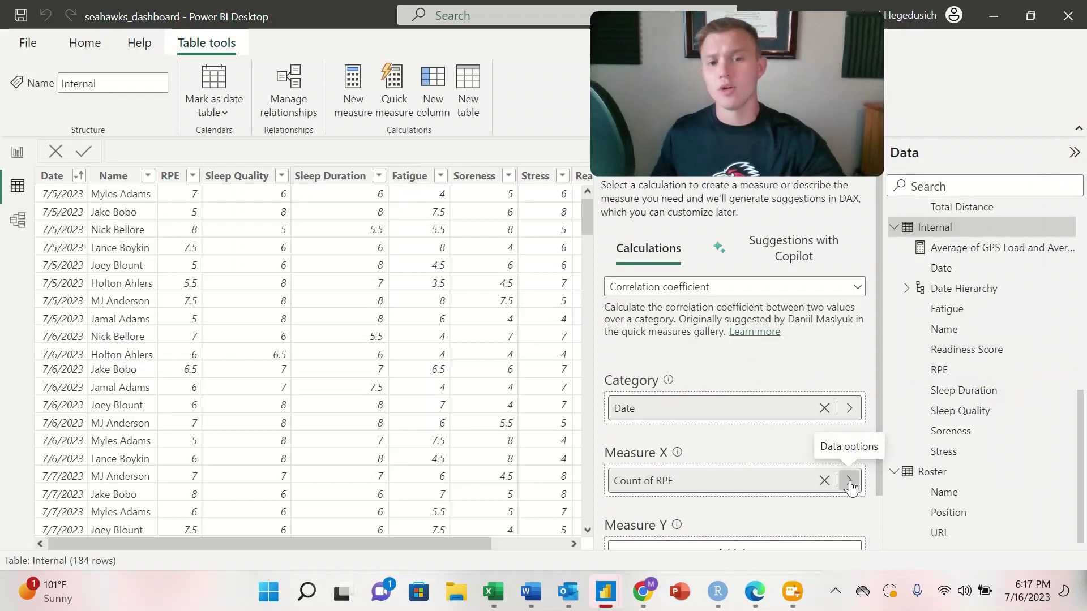
- Change Measure X's aggregation for RPE from Count to Average
{"action": "left_click", "coordinate": [850, 481]}
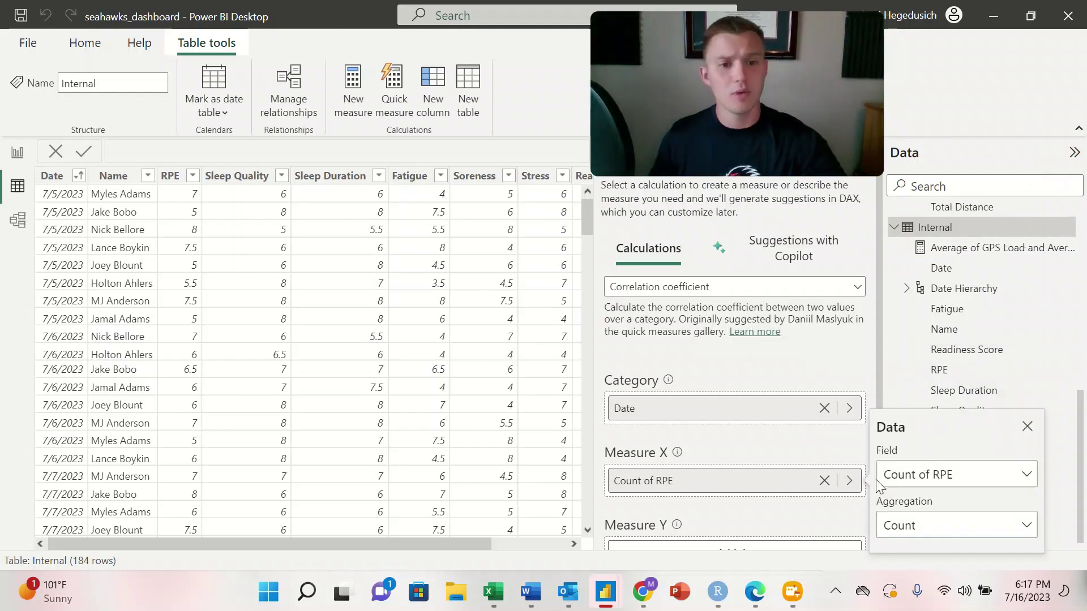
{"action": "left_click", "coordinate": [891, 521]}
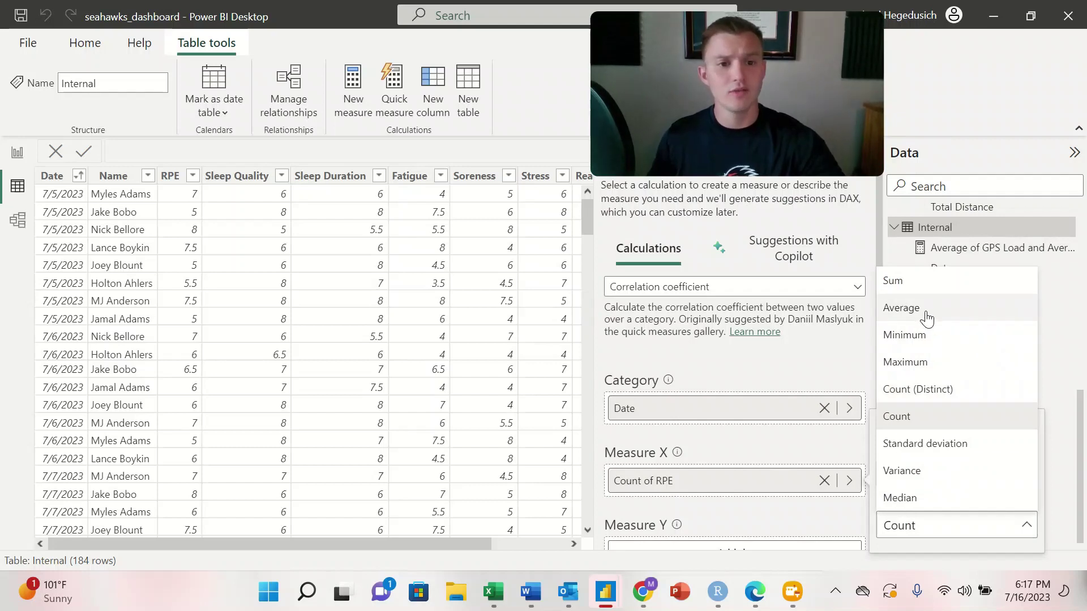
{"action": "left_click", "coordinate": [926, 317]}
{"action": "scroll", "coordinate": [759, 417], "scroll_direction": "down", "scroll_amount": 2}
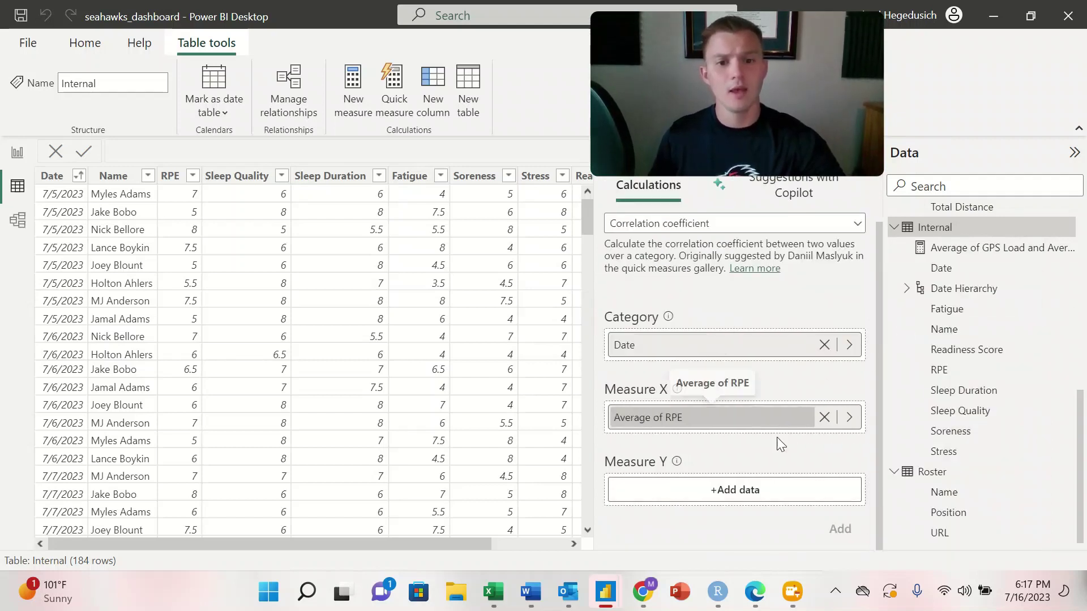
- Add External GPS Load as Measure Y with Average aggregation and create the measure
{"action": "left_click", "coordinate": [778, 501]}
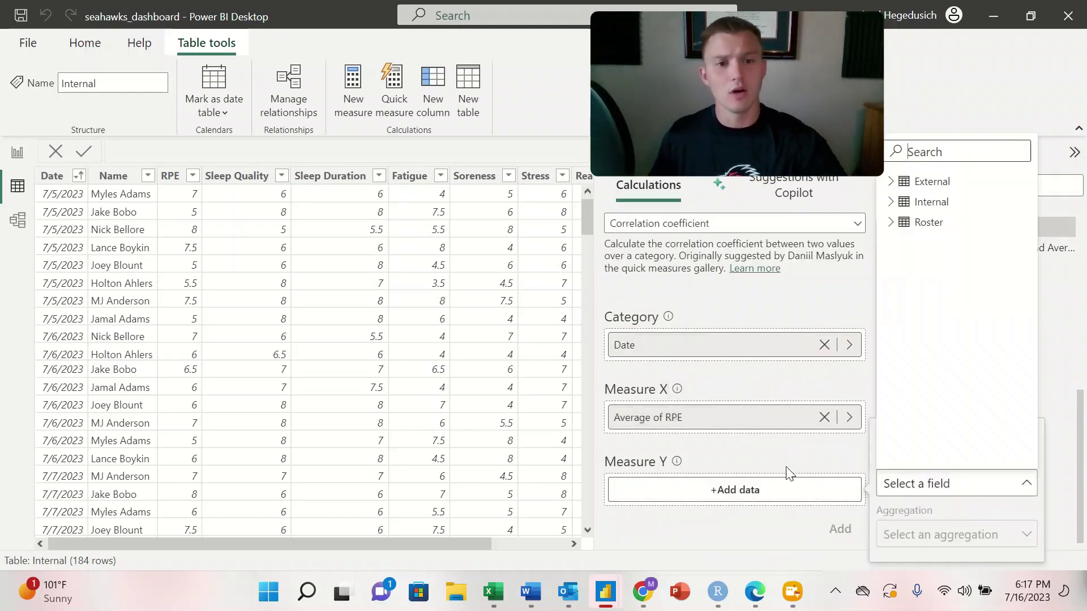
{"action": "left_click", "coordinate": [891, 183]}
{"action": "left_click", "coordinate": [917, 263]}
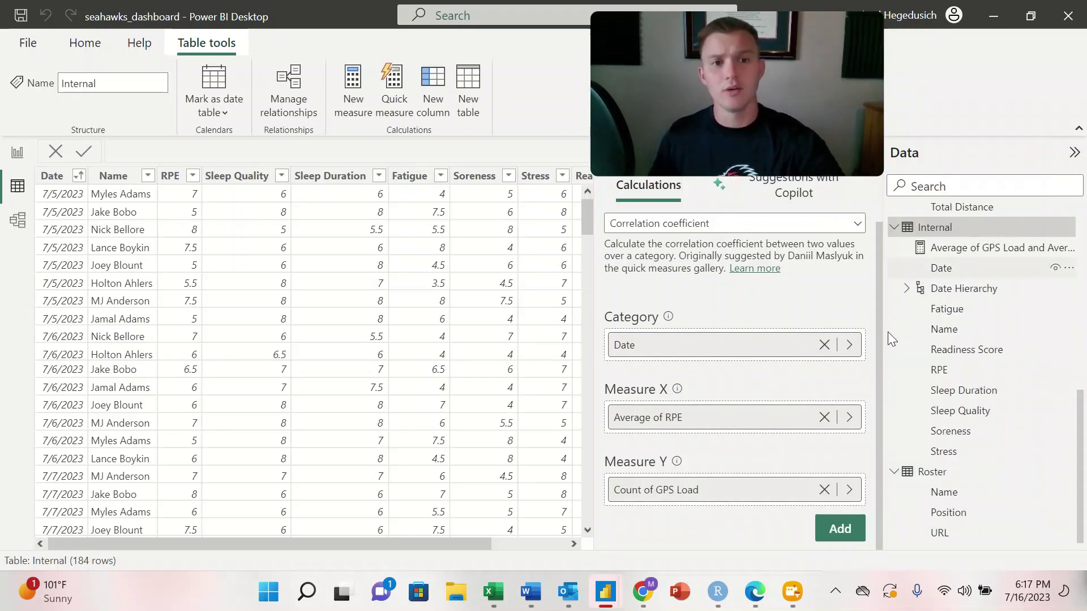
{"action": "left_click", "coordinate": [851, 491]}
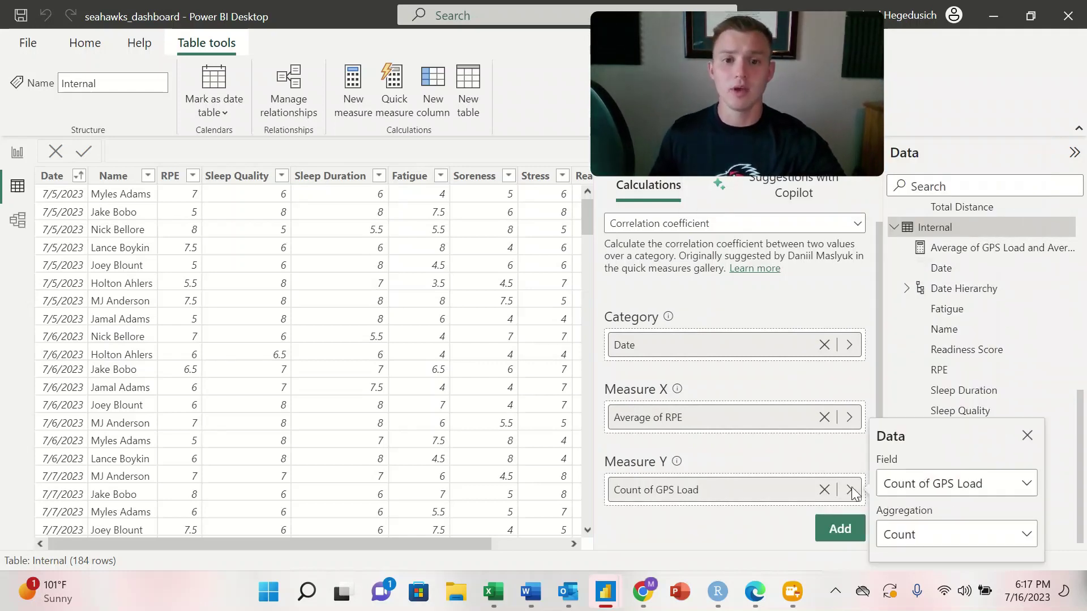
{"action": "left_click", "coordinate": [902, 535]}
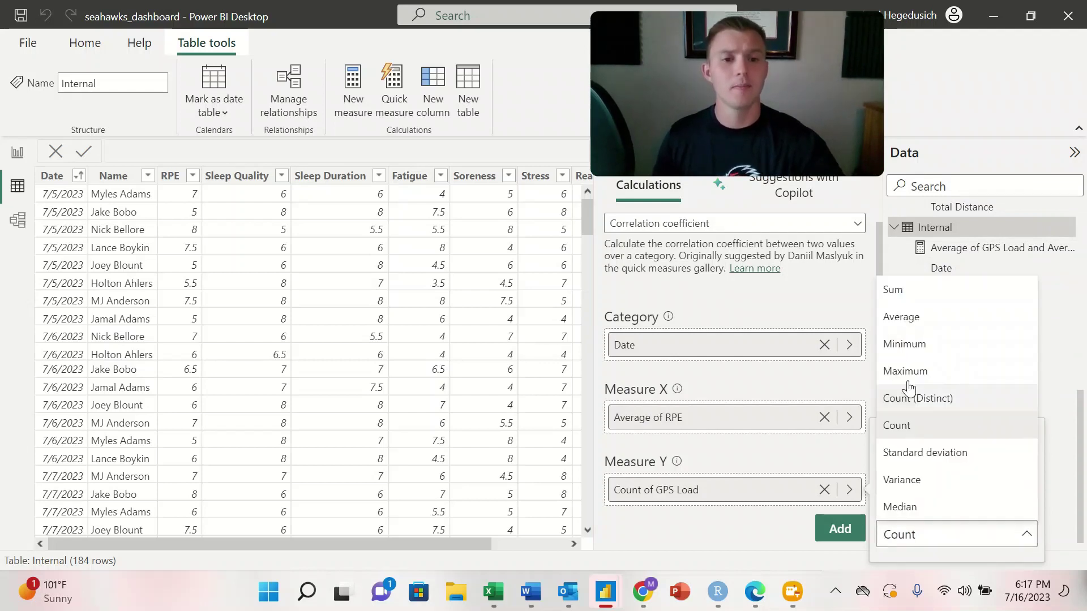
{"action": "left_click", "coordinate": [916, 330]}
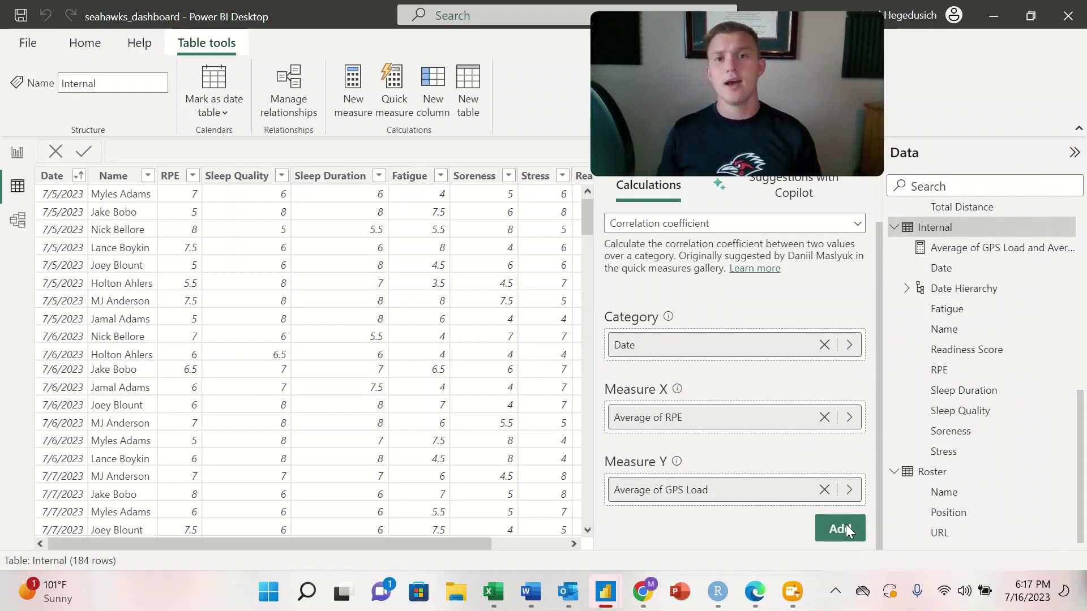
{"action": "left_click", "coordinate": [841, 529]}
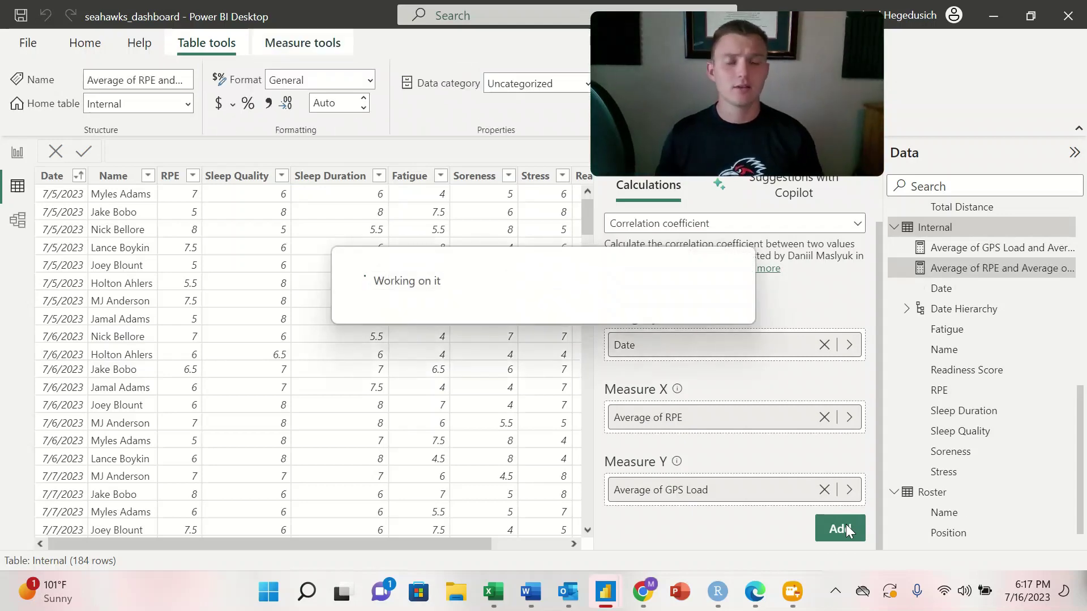